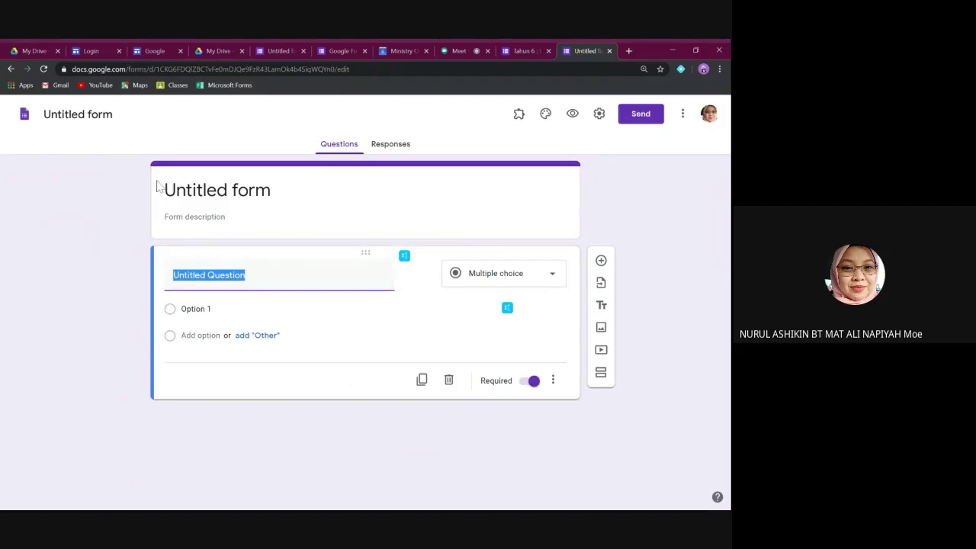
Set the form title to "Kuiz Matematik 1".
{"action": "left_click", "coordinate": [211, 229]}
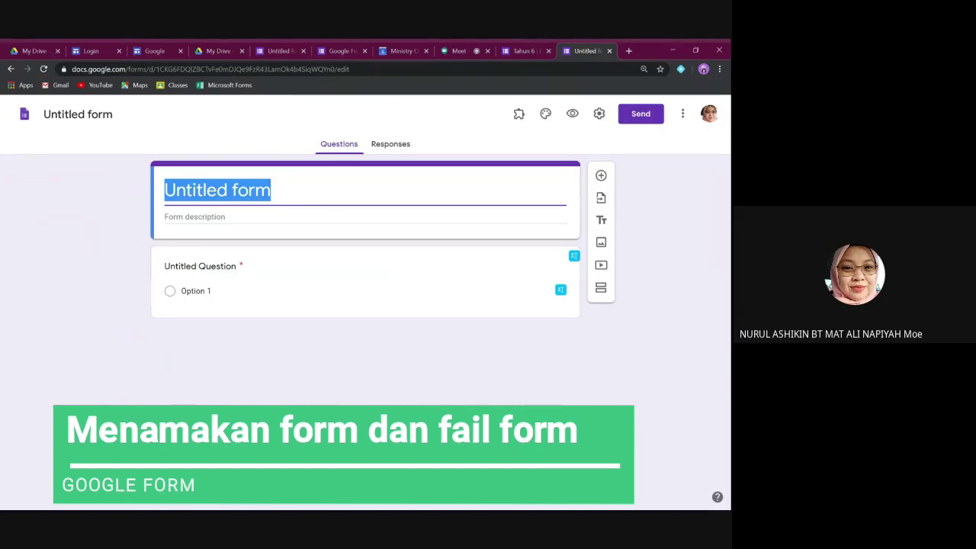
{"action": "type", "text": "K"}
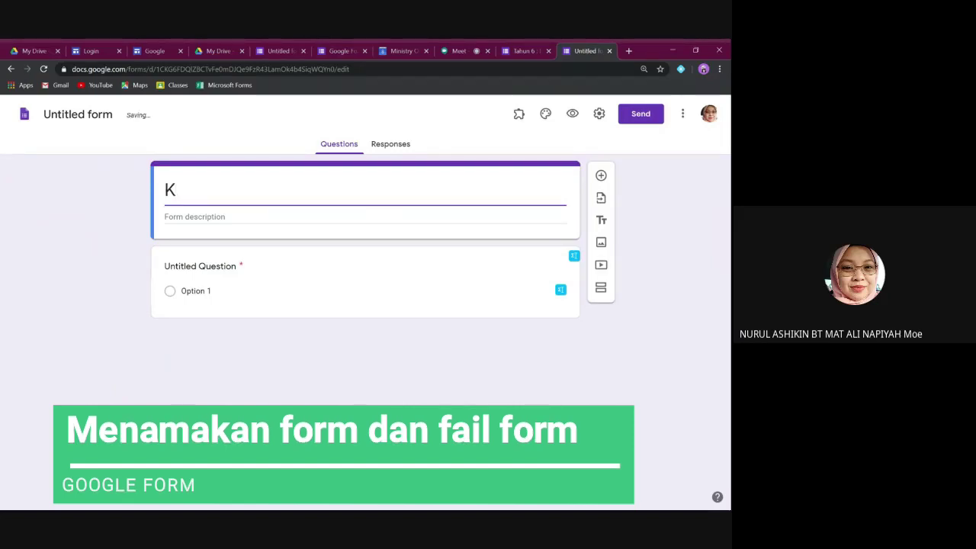
{"action": "type", "text": "uiz Matem"}
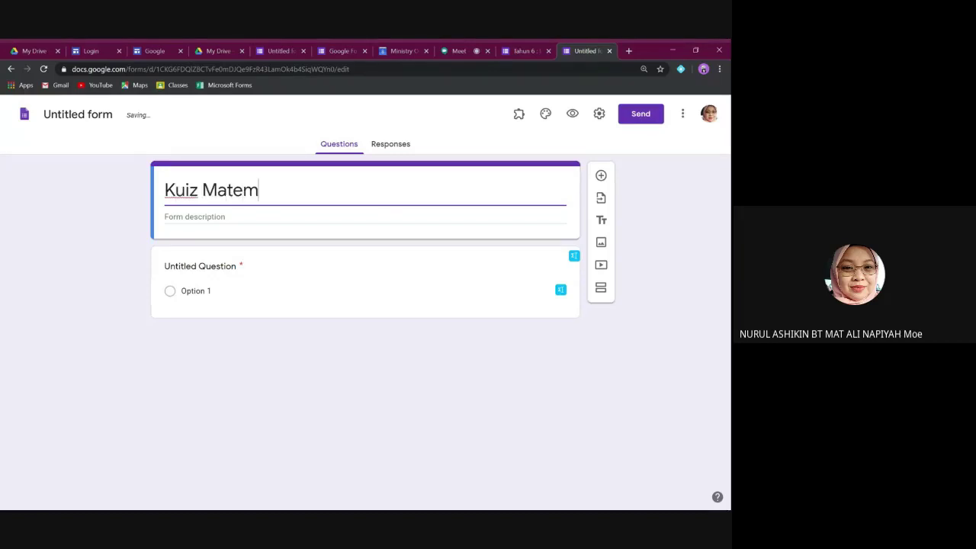
{"action": "type", "text": "atik 1"}
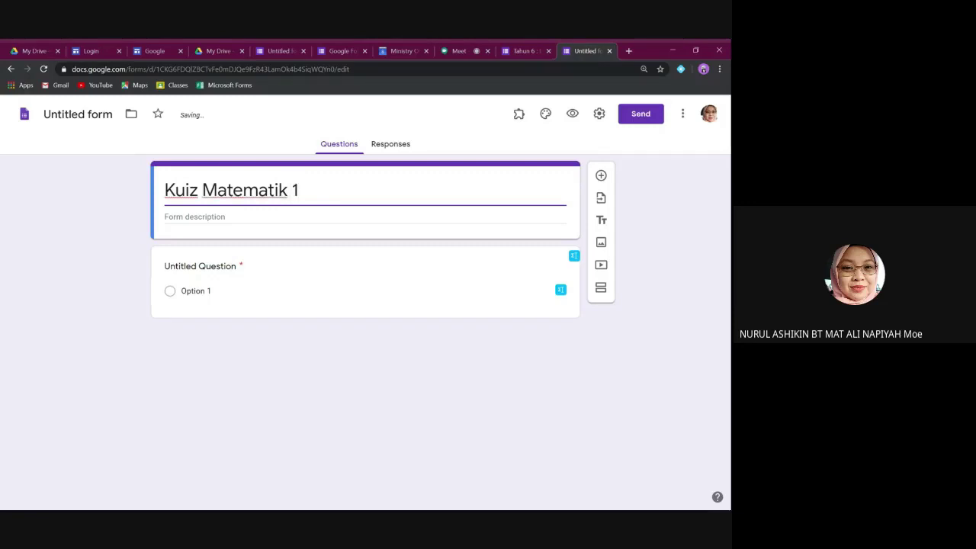
Fill in the form description with "Disediakan oleh :" plus the teacher's name, and below it "Sila jawab semua soalan".
{"action": "left_click", "coordinate": [194, 216]}
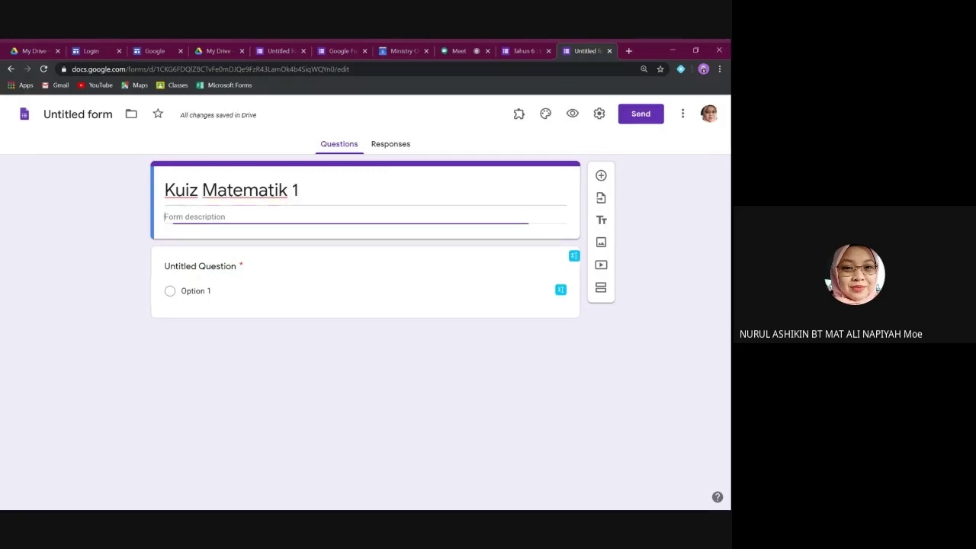
{"action": "type", "text": "Dis"}
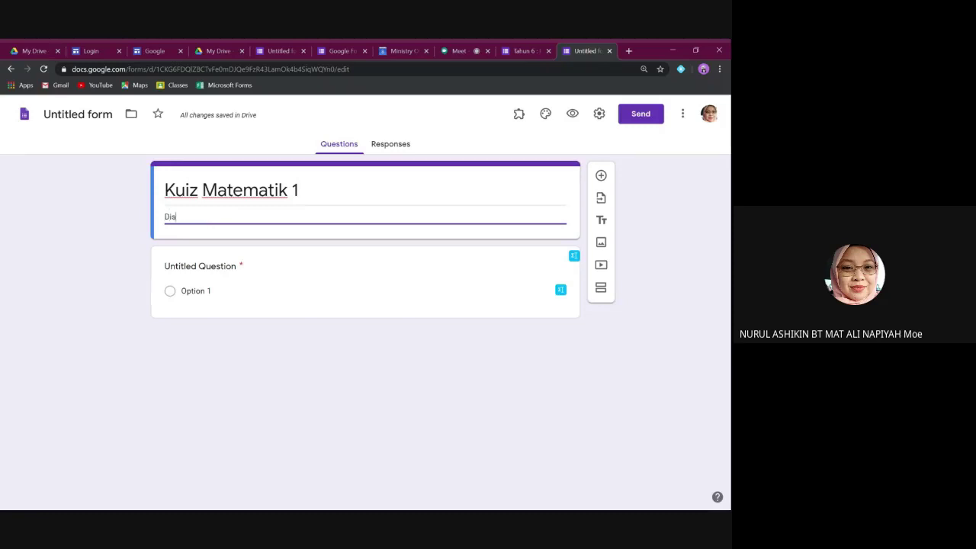
{"action": "type", "text": "ediakan oleh : C"}
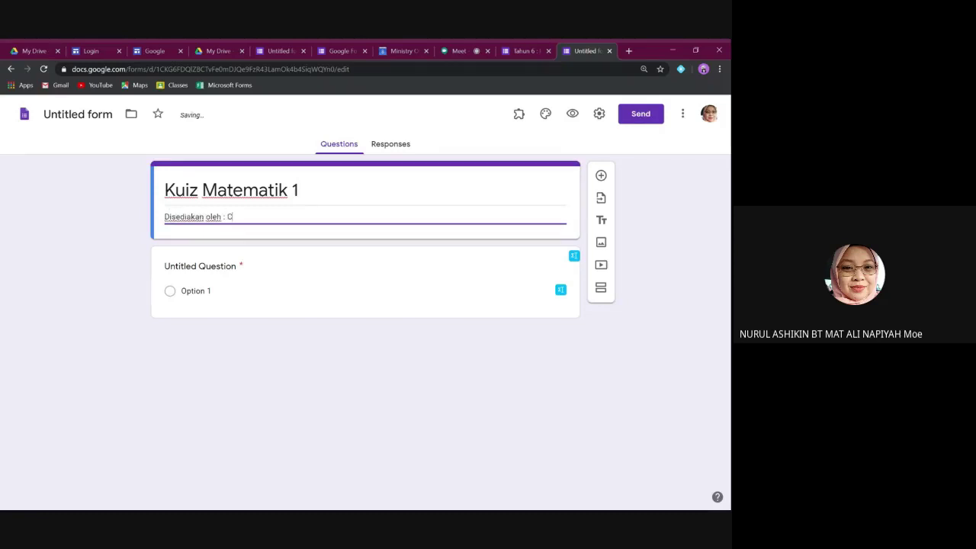
{"action": "type", "text": "ikgu Nurul Ashikin"}
{"action": "key", "text": "Return"}
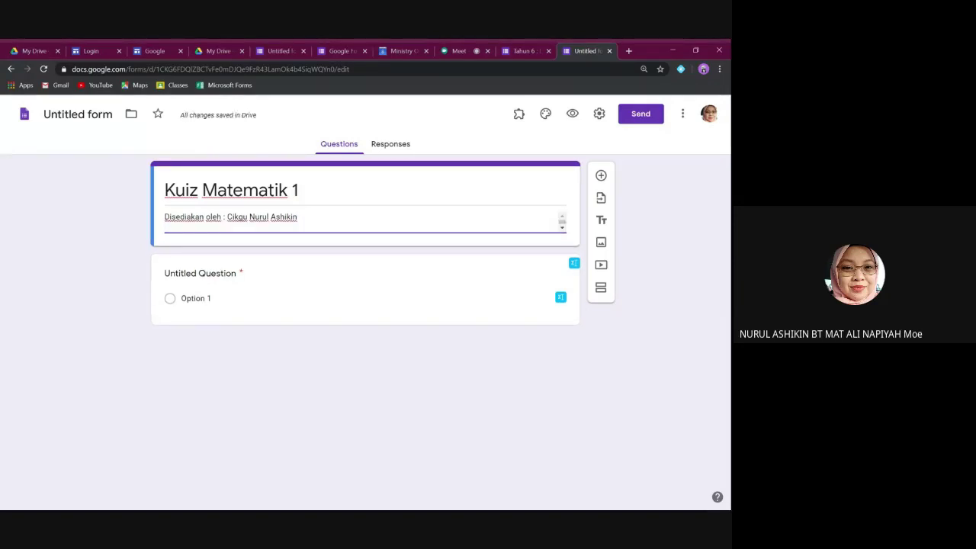
{"action": "type", "text": "S"}
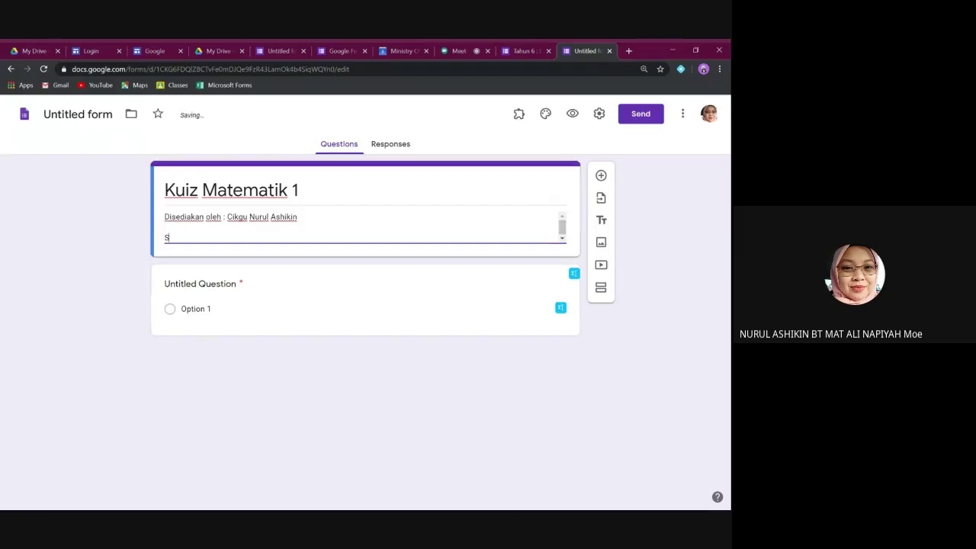
{"action": "type", "text": "ila jawab semua soalan"}
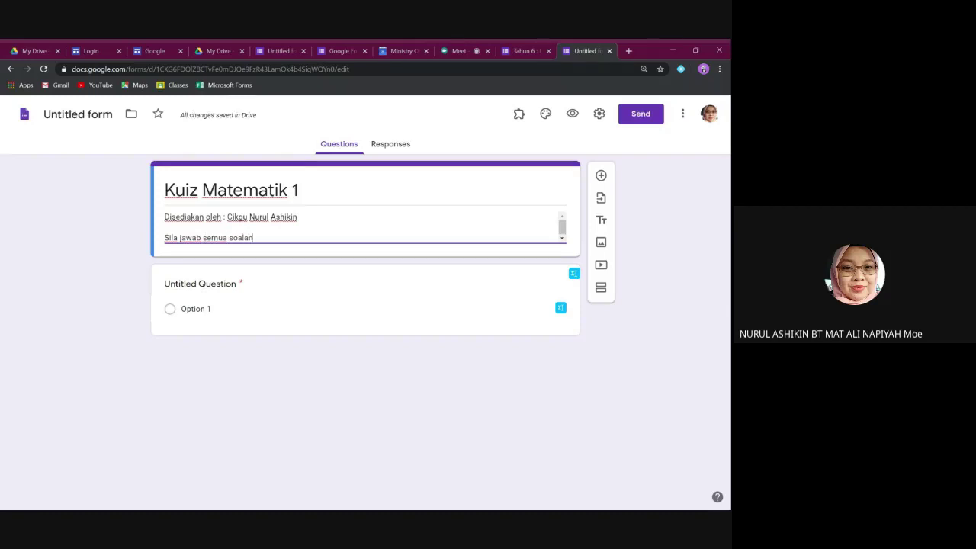
{"action": "left_click", "coordinate": [148, 381]}
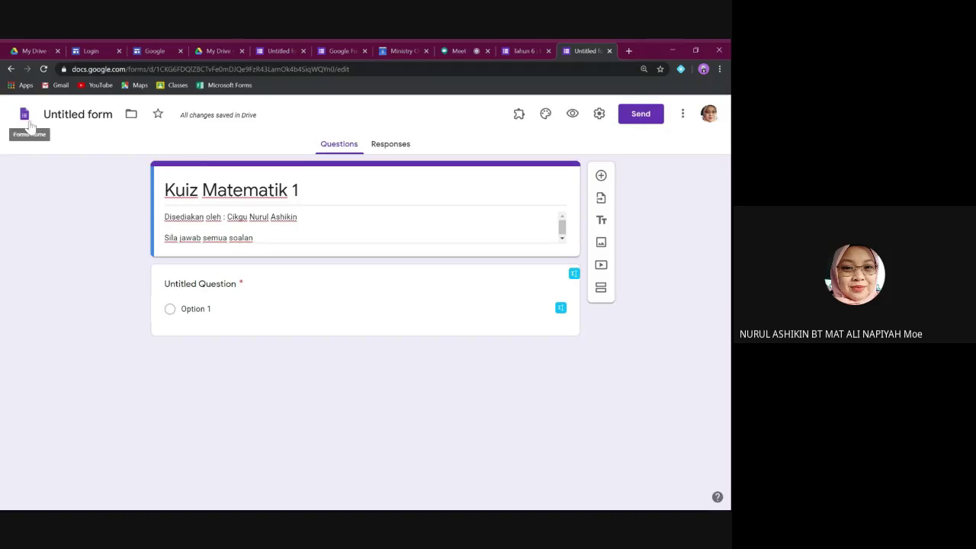
Name the form file "Kuiz Matematik 1" to match the form title.
{"action": "left_click", "coordinate": [61, 114]}
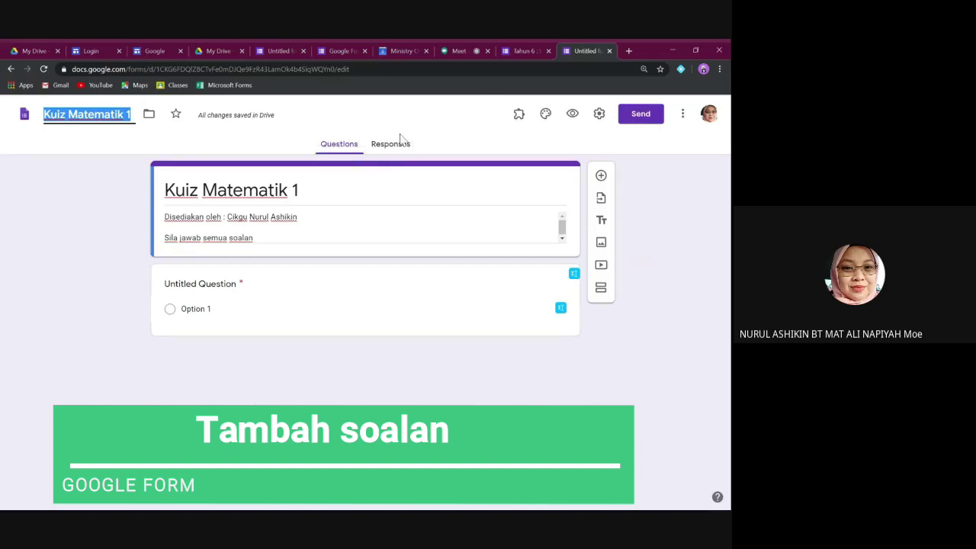
{"action": "left_click", "coordinate": [344, 150]}
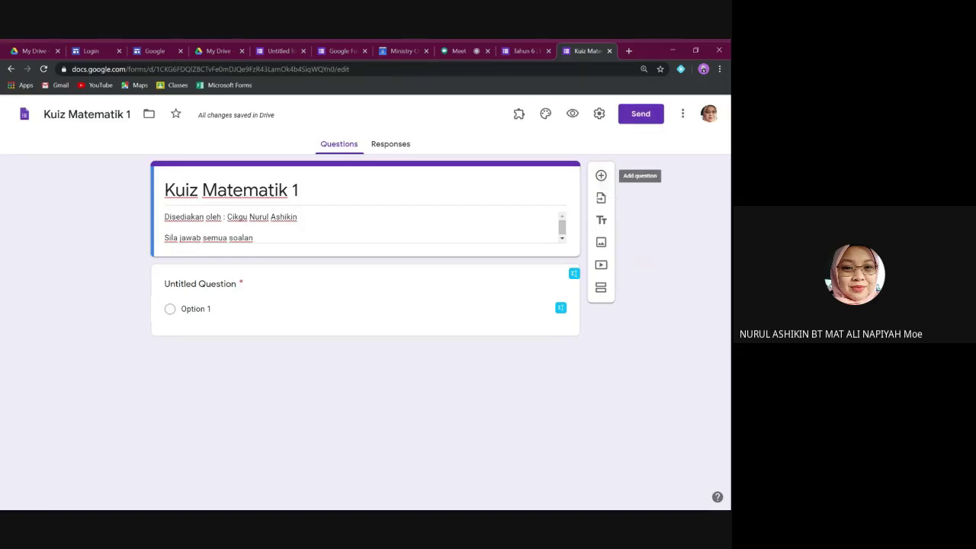
Add a new question below the form header and keep its type as Multiple choice.
{"action": "left_click", "coordinate": [601, 175]}
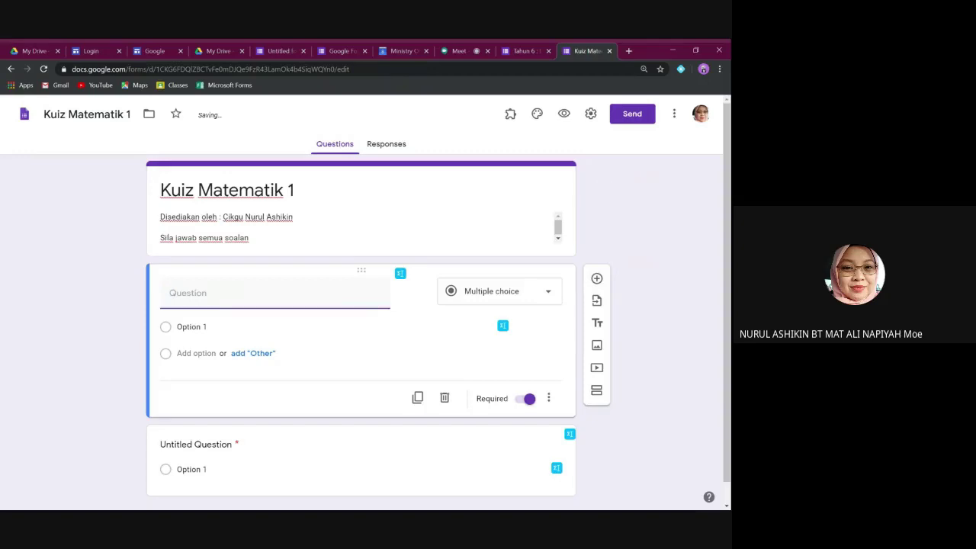
{"action": "left_click", "coordinate": [548, 296]}
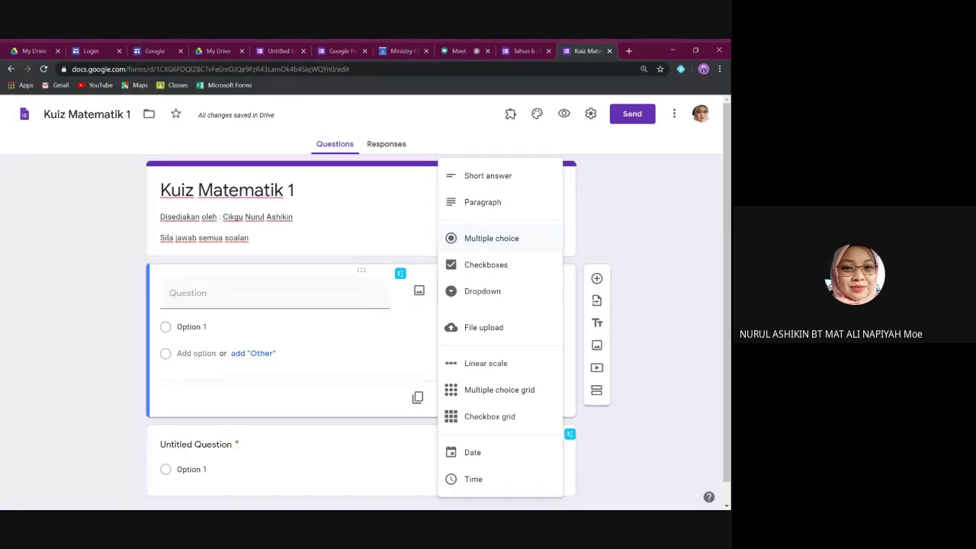
{"action": "left_click", "coordinate": [572, 350]}
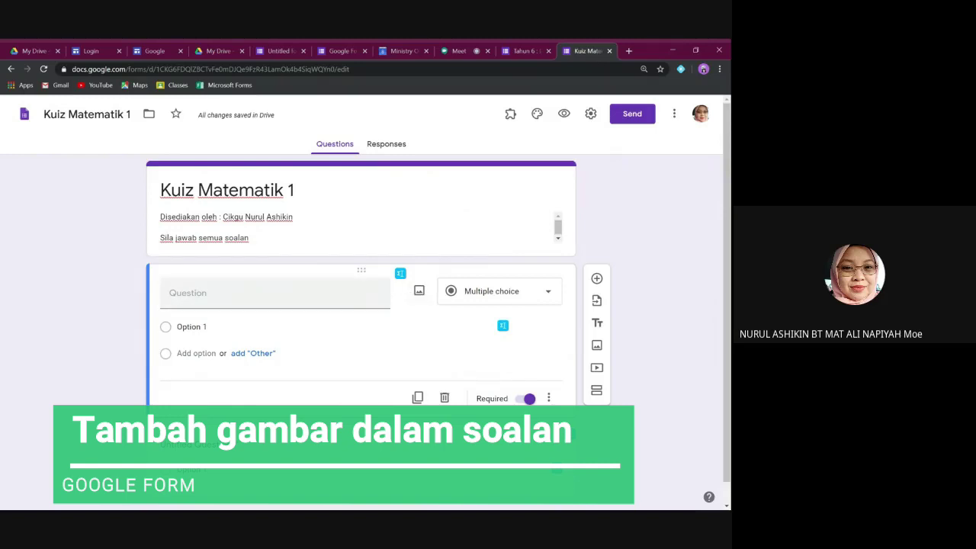
Upload the Rajah 2 clock image from the computer into the new multiple-choice question.
{"action": "left_click", "coordinate": [419, 293]}
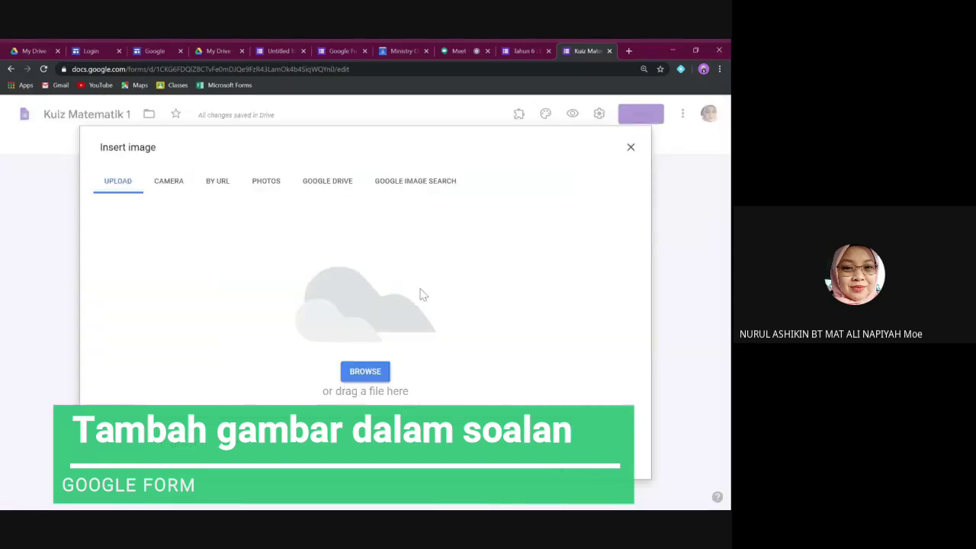
{"action": "left_click", "coordinate": [365, 377]}
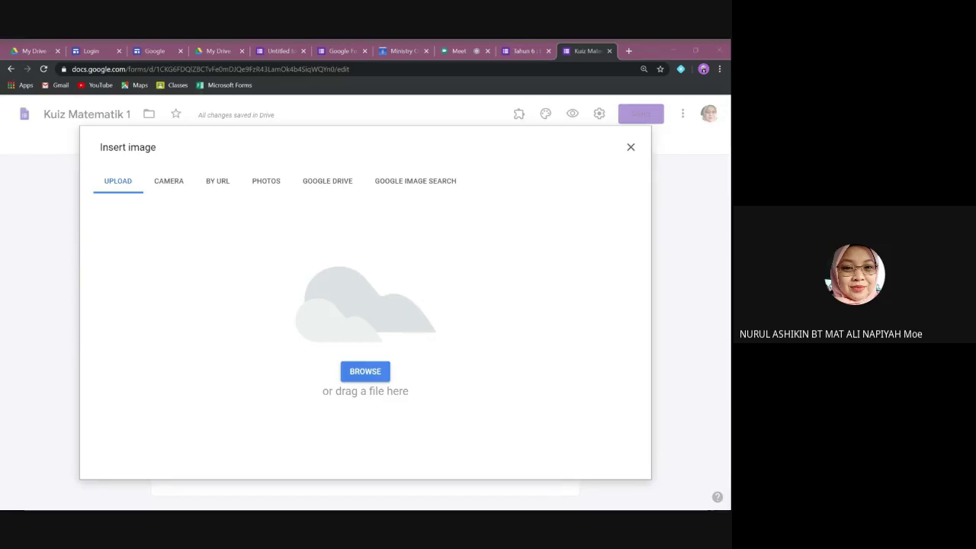
{"action": "left_click", "coordinate": [478, 379]}
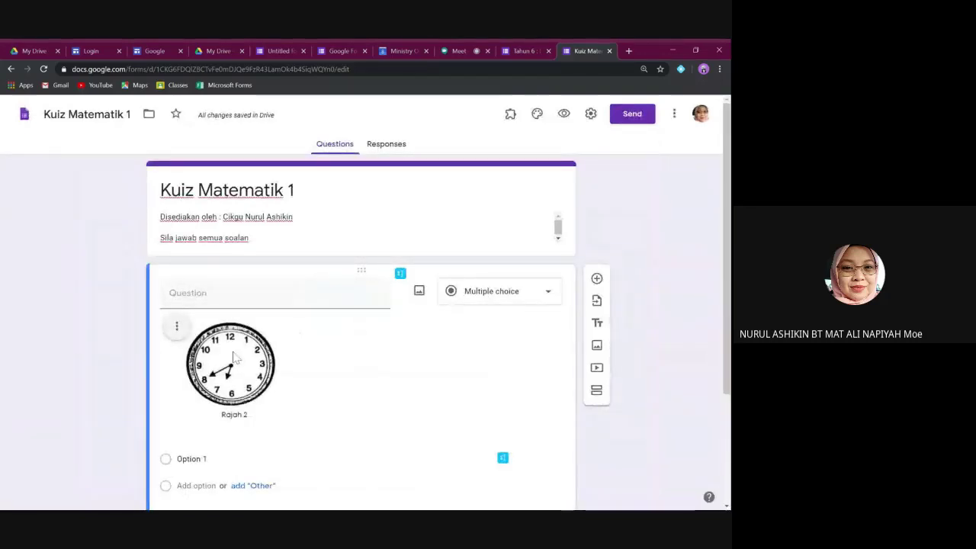
{"action": "left_click", "coordinate": [176, 326]}
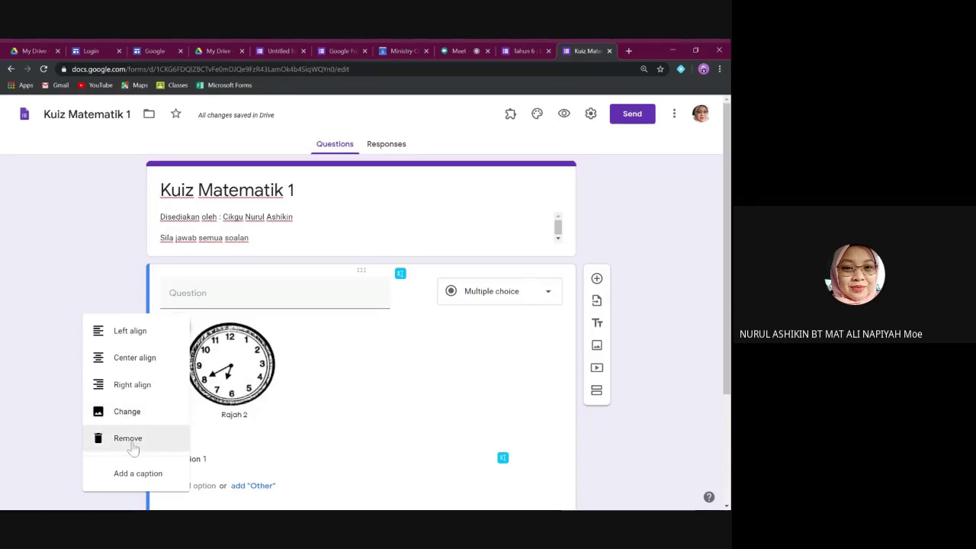
{"action": "left_click", "coordinate": [335, 404]}
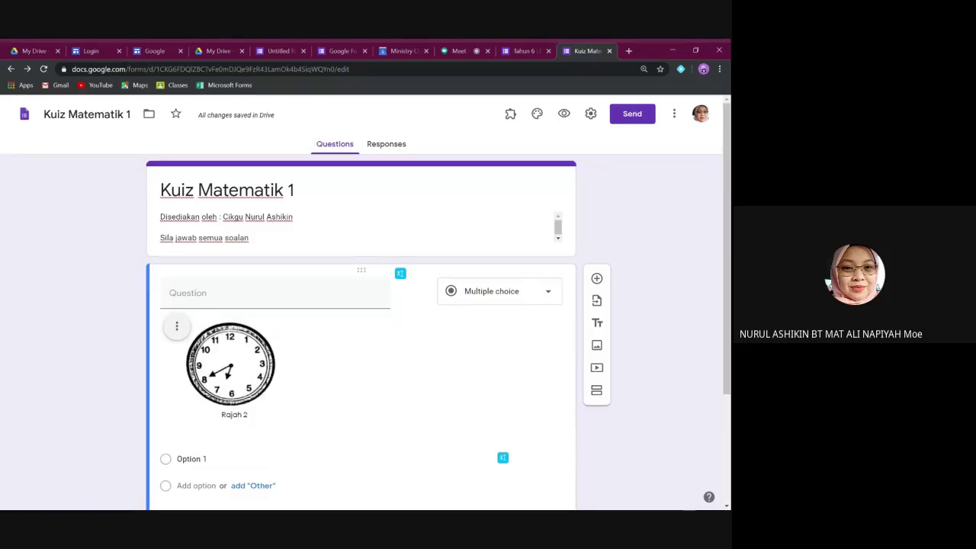
Switch to the Word document Kertas 1 Tahun 6 2020 and copy the text of question 10 about the Rajah 2 clock.
{"action": "left_click", "coordinate": [290, 509]}
{"action": "left_click", "coordinate": [290, 509]}
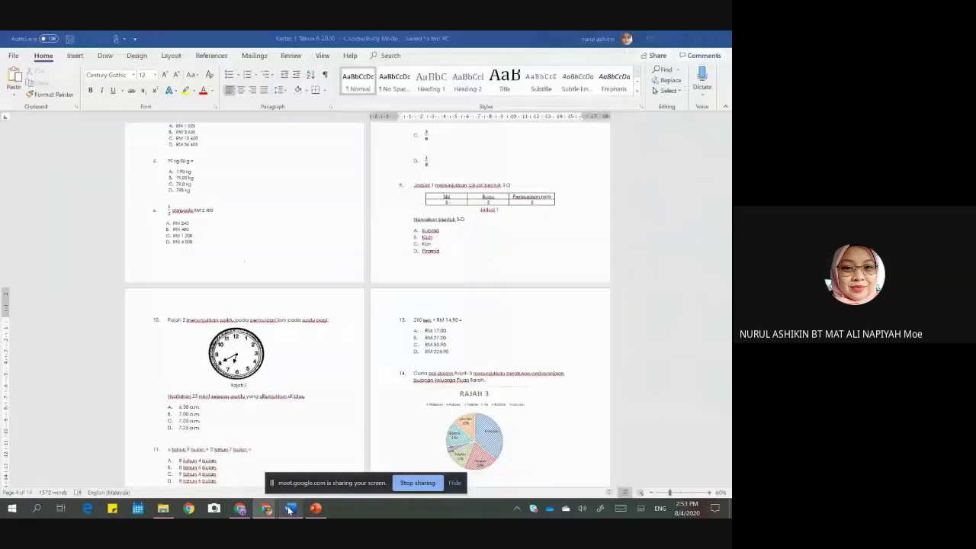
{"action": "left_click", "coordinate": [709, 493]}
{"action": "left_click", "coordinate": [710, 493]}
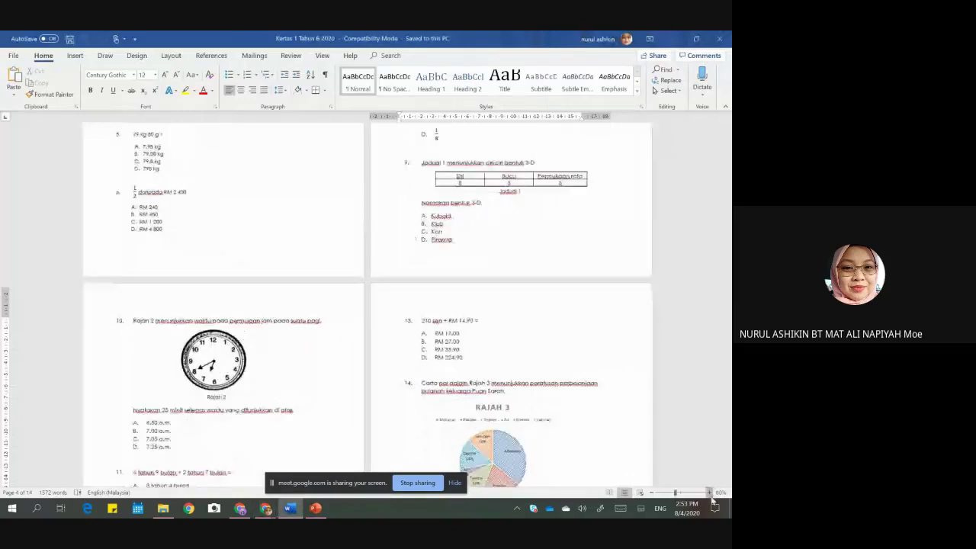
{"action": "scroll", "coordinate": [370, 327], "scroll_direction": "up", "scroll_amount": 1}
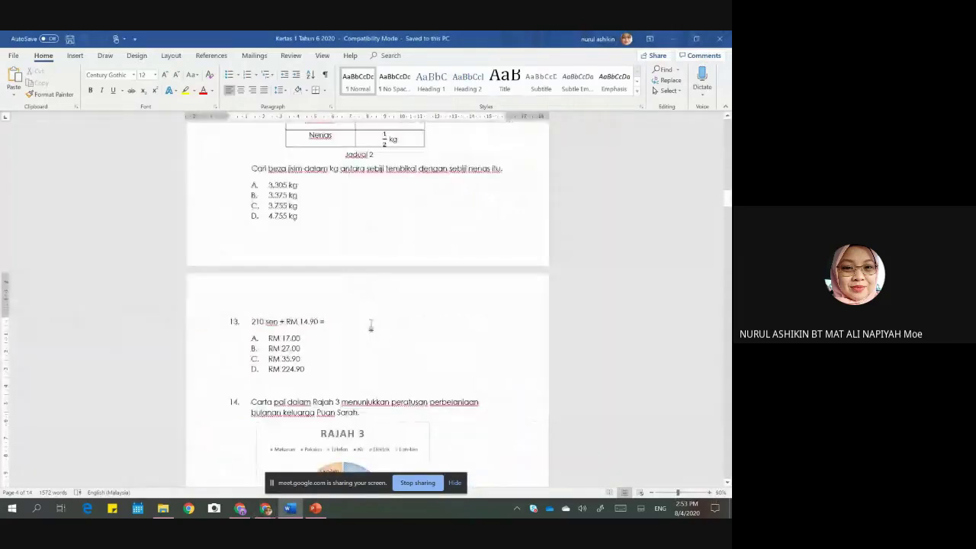
{"action": "scroll", "coordinate": [371, 324], "scroll_direction": "up", "scroll_amount": 1}
{"action": "scroll", "coordinate": [371, 324], "scroll_direction": "up", "scroll_amount": 10}
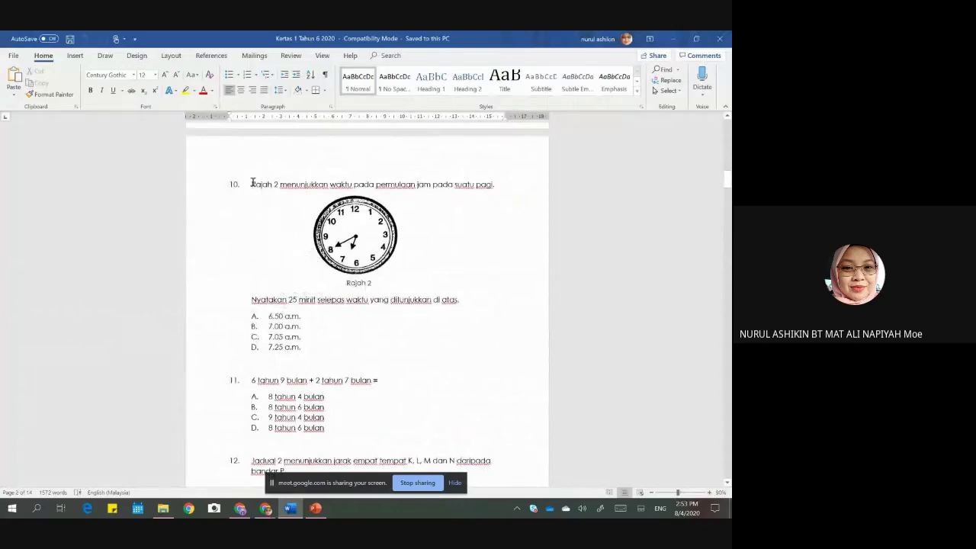
{"action": "left_click_drag", "start_coordinate": [251, 183], "coordinate": [488, 301]}
{"action": "key", "text": "ctrl+c"}
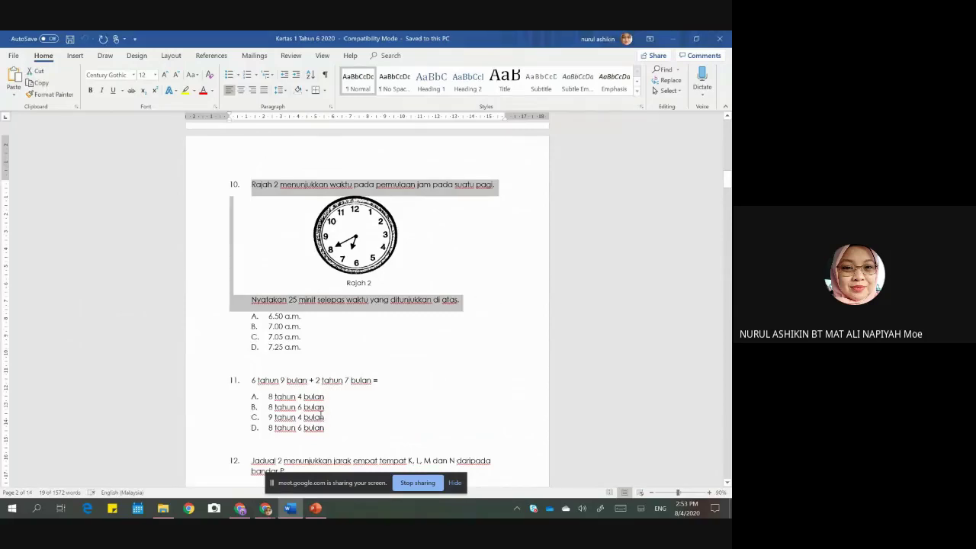
Return to the Kuiz Matematik 1 form, paste the copied text as the clock question's wording, and remove the extra spaces before "Nyatakan".
{"action": "mouse_move", "coordinate": [244, 511]}
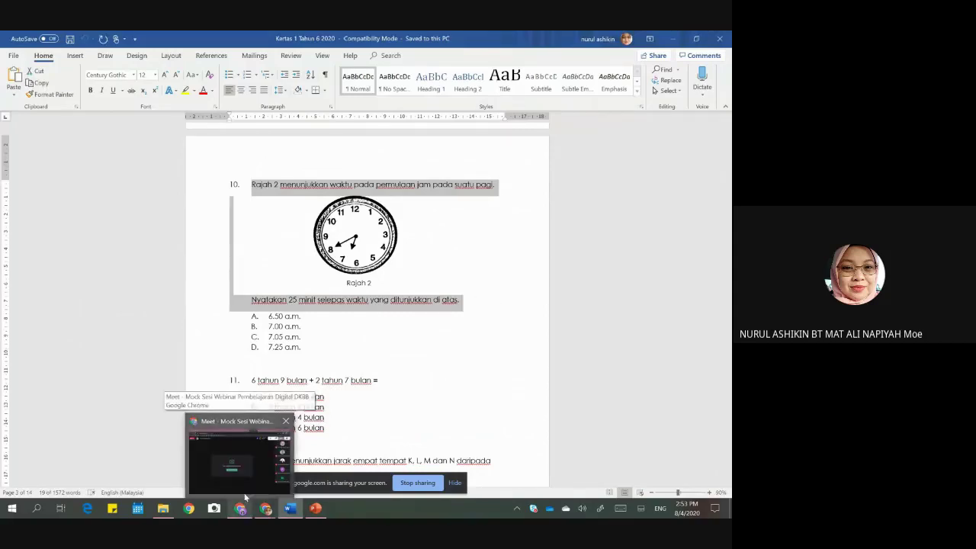
{"action": "left_click", "coordinate": [238, 455]}
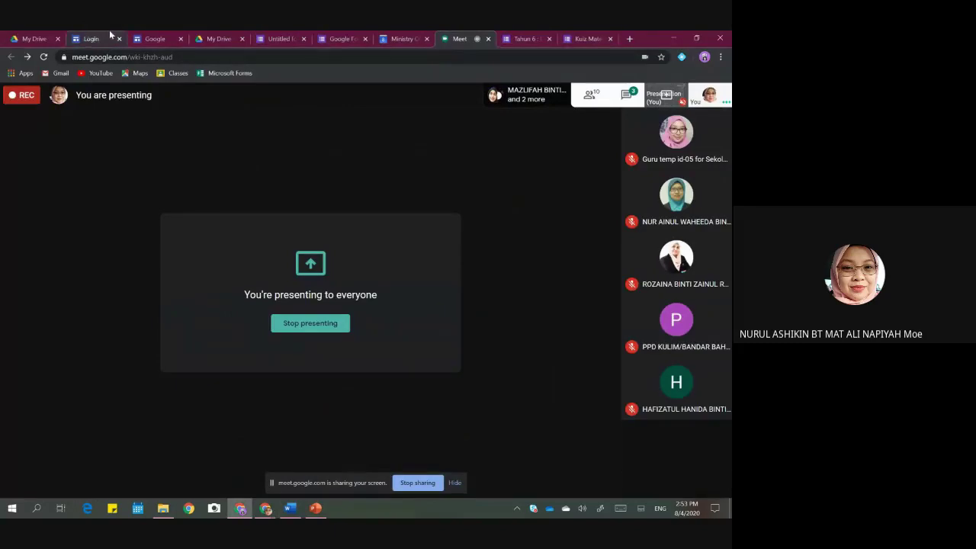
{"action": "left_click", "coordinate": [342, 38]}
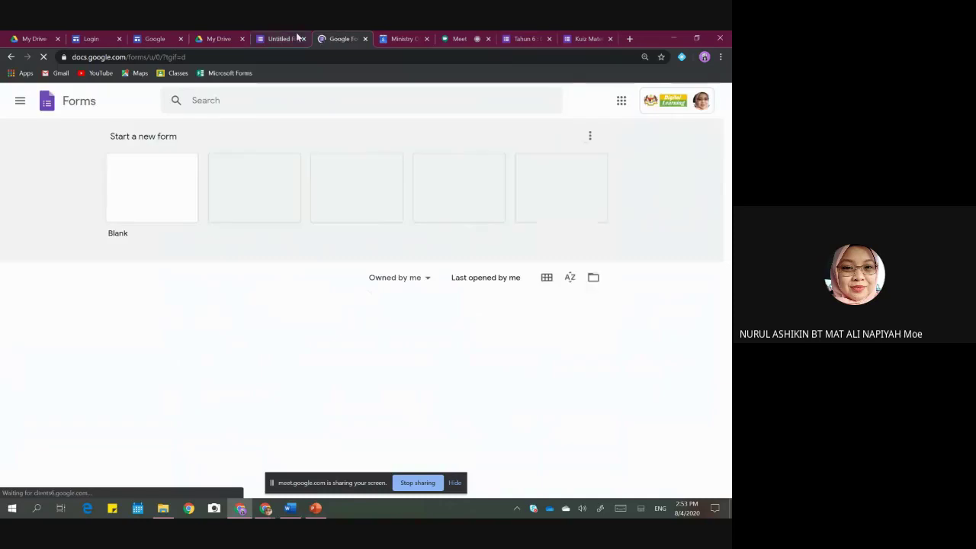
{"action": "left_click", "coordinate": [290, 38]}
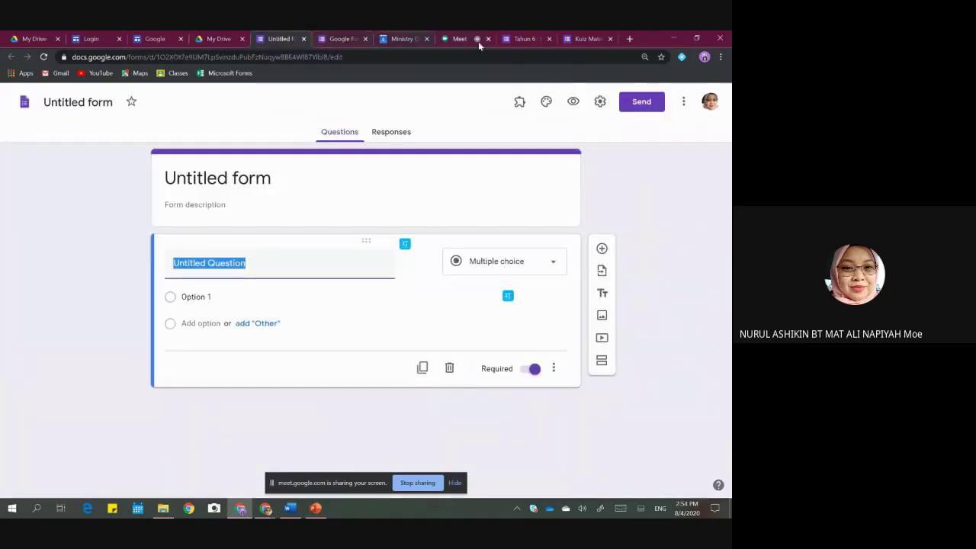
{"action": "left_click", "coordinate": [571, 42]}
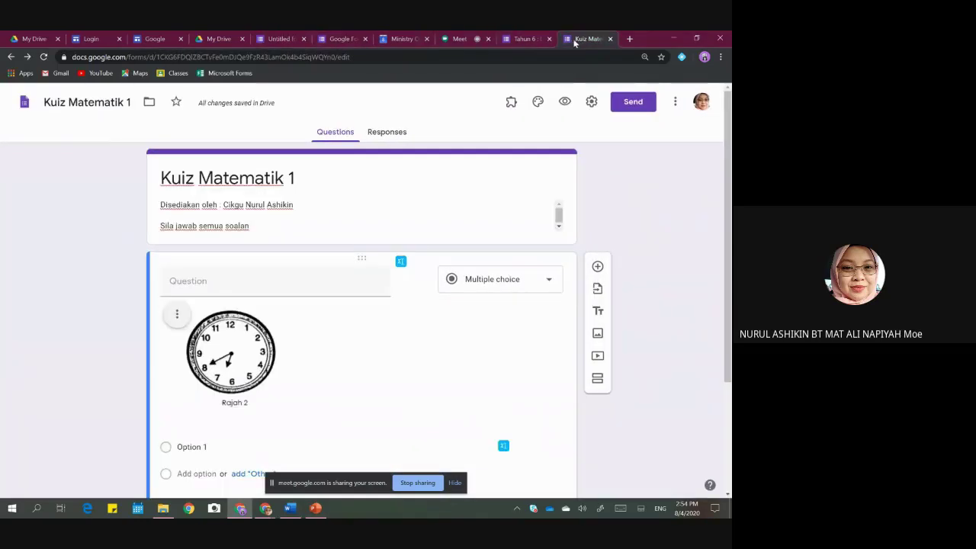
{"action": "left_click", "coordinate": [173, 282]}
{"action": "key", "text": "ctrl+v"}
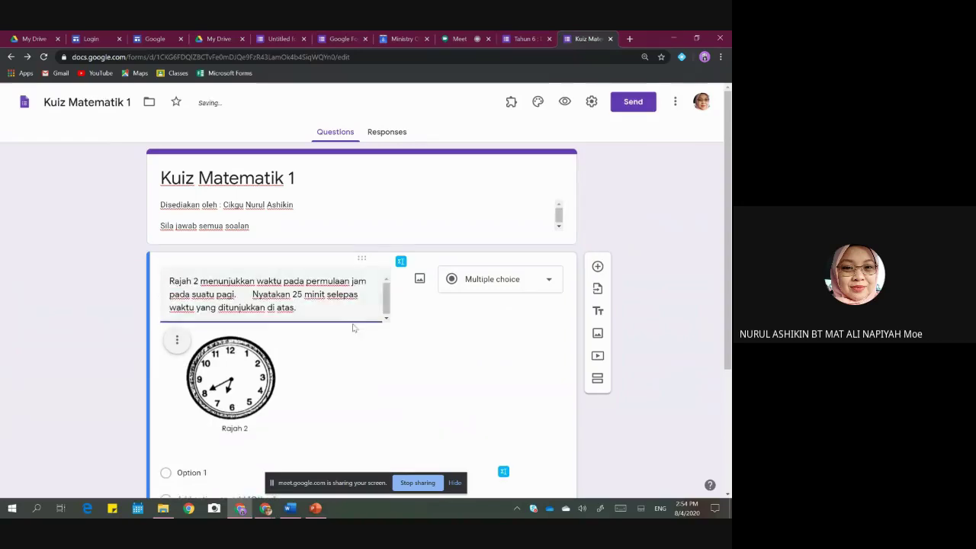
{"action": "left_click", "coordinate": [254, 294]}
{"action": "key", "text": "BackSpace"}
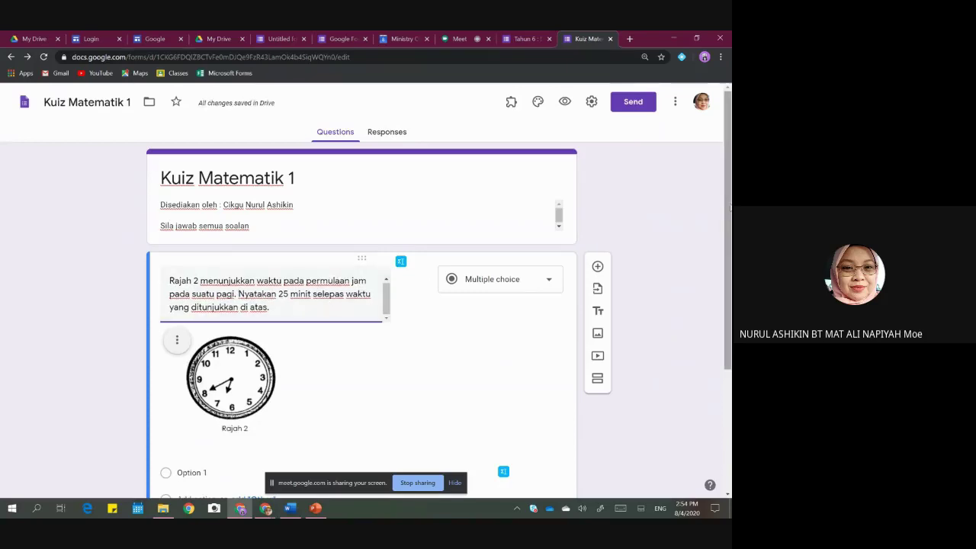
Switch to the Word document Kertas 1 Tahun 6 2020 and copy question 10's four answer options, 6.50 a.m. through 7.25 a.m.
{"action": "scroll", "coordinate": [534, 229], "scroll_direction": "down", "scroll_amount": 2}
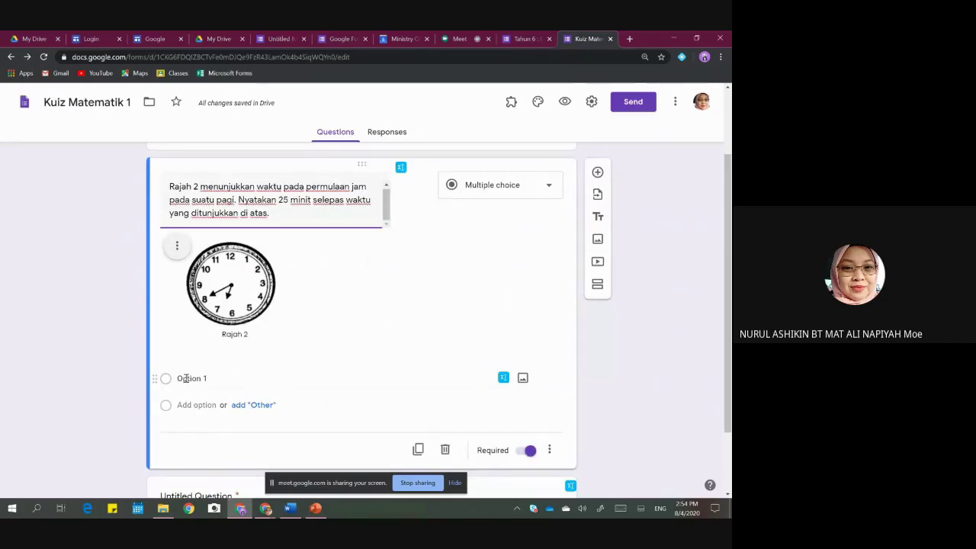
{"action": "left_click", "coordinate": [290, 513]}
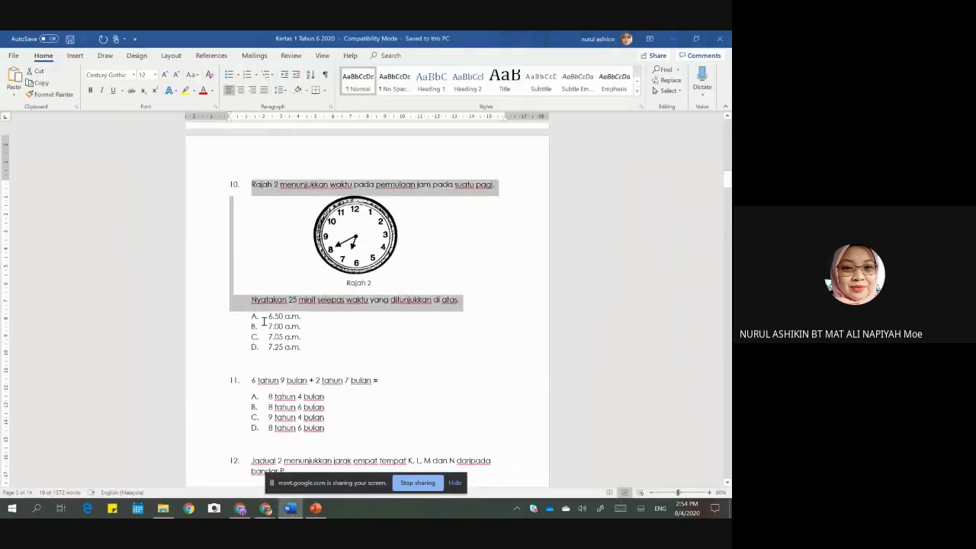
{"action": "left_click_drag", "start_coordinate": [266, 316], "coordinate": [311, 347]}
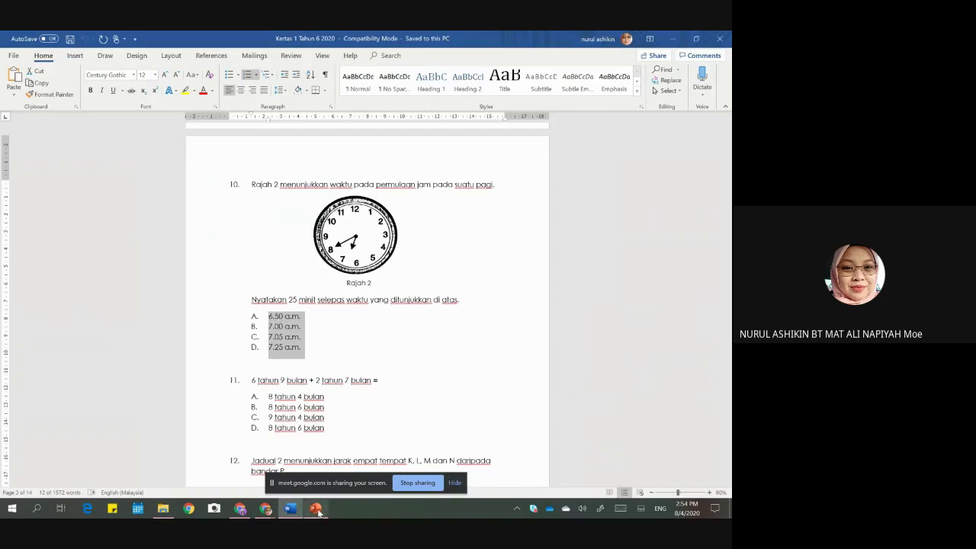
Return to the Kuiz Matematik 1 form and paste the clock question's options: A. 6.50 a.m., B. 7.00 a.m., C. 7.05 a.m., D. 7.25 a.m.
{"action": "left_click", "coordinate": [241, 509]}
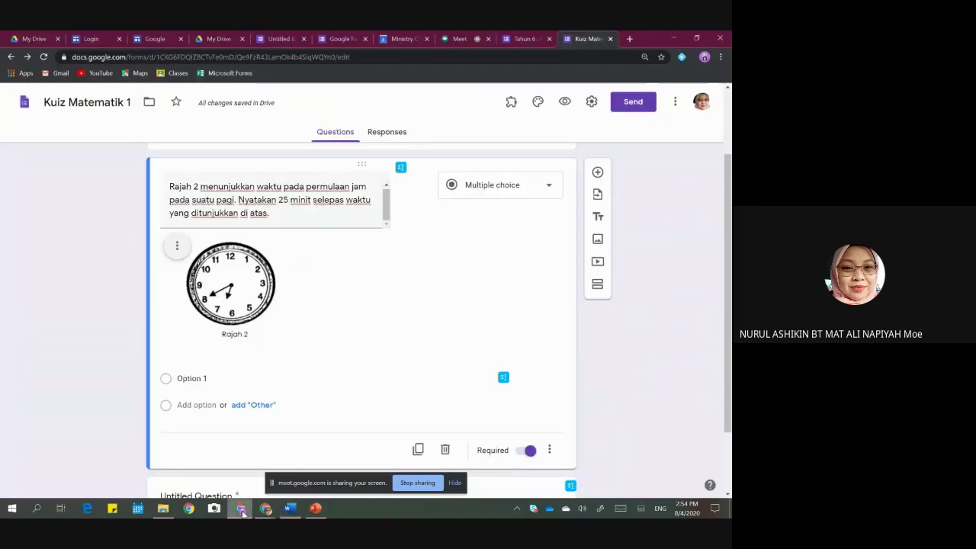
{"action": "left_click", "coordinate": [195, 378]}
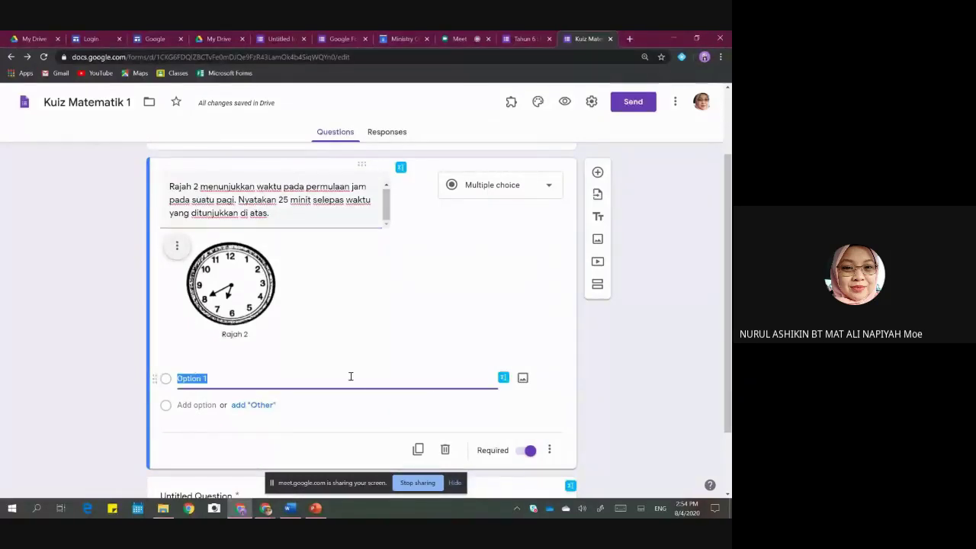
{"action": "type", "text": "A.\t6.50 a.m. B.\t7.00 a.m. C.\t7.05 a.m. D.\t7.25 a.m."}
{"action": "scroll", "coordinate": [292, 345], "scroll_direction": "down", "scroll_amount": 2}
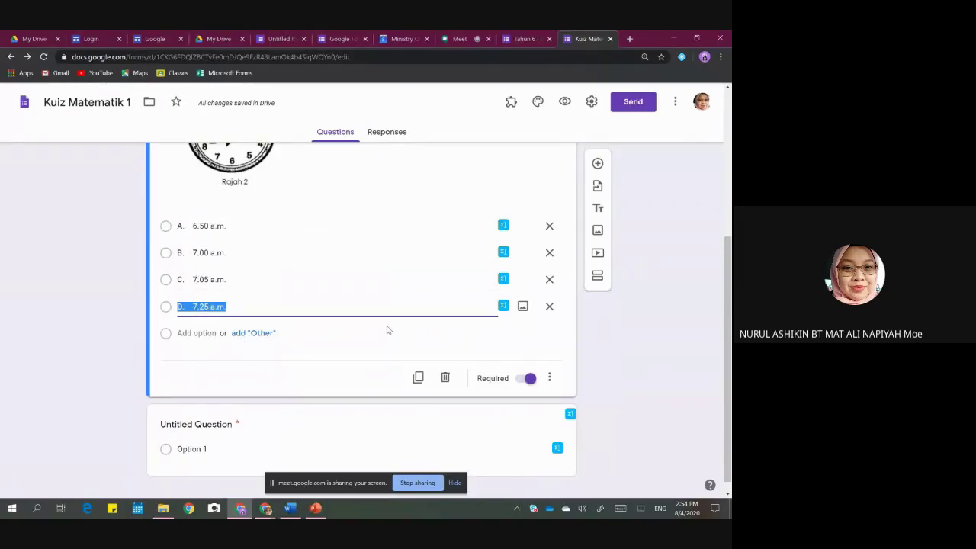
{"action": "scroll", "coordinate": [387, 330], "scroll_direction": "up", "scroll_amount": 1}
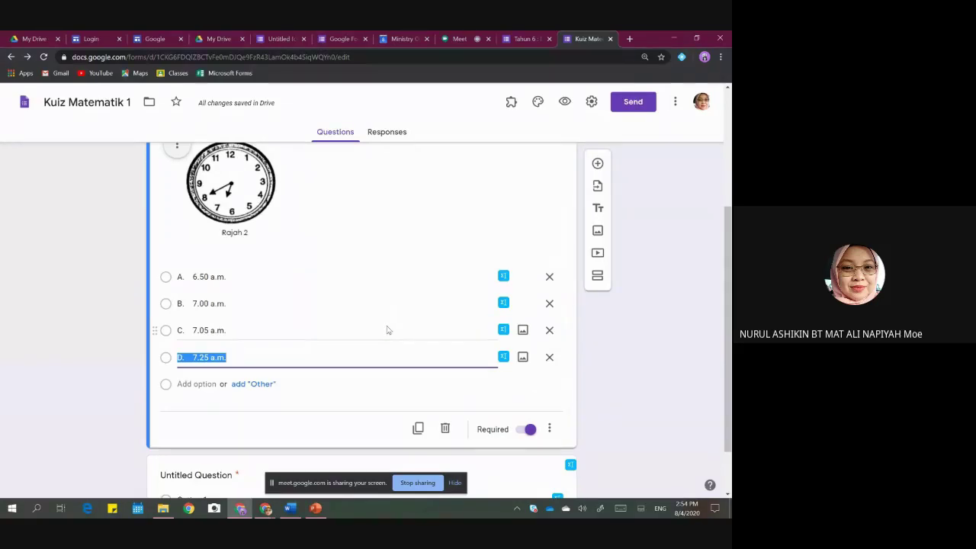
{"action": "scroll", "coordinate": [364, 283], "scroll_direction": "up", "scroll_amount": 1}
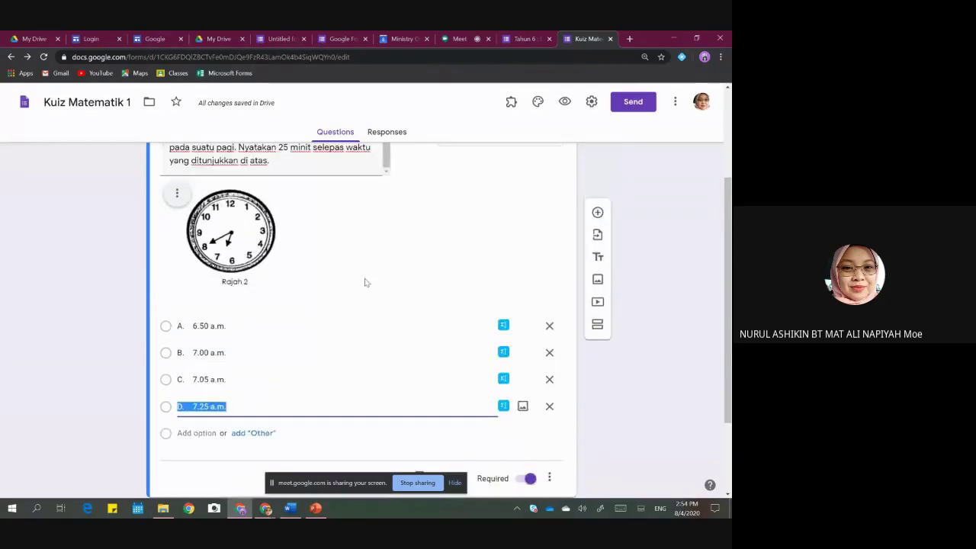
{"action": "scroll", "coordinate": [365, 279], "scroll_direction": "down", "scroll_amount": 2}
{"action": "scroll", "coordinate": [364, 279], "scroll_direction": "down", "scroll_amount": 1}
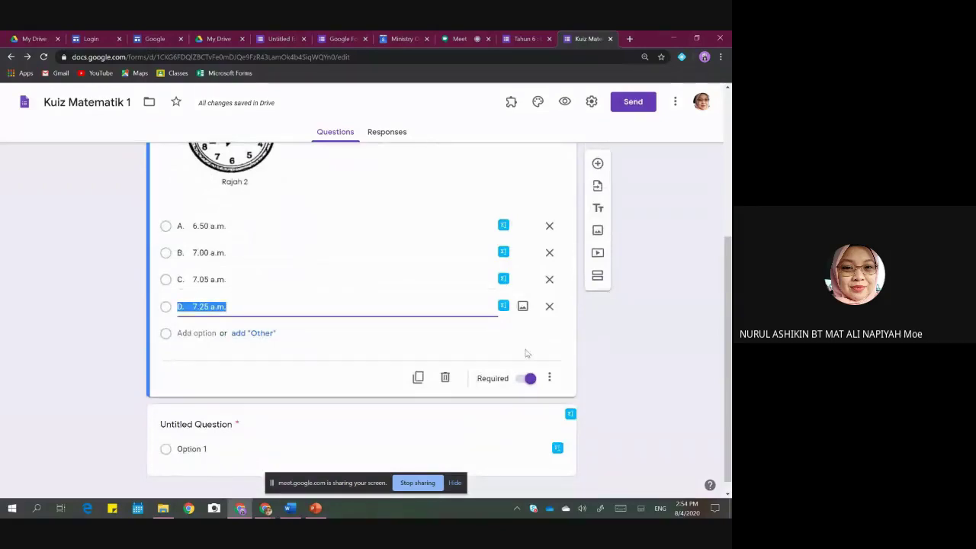